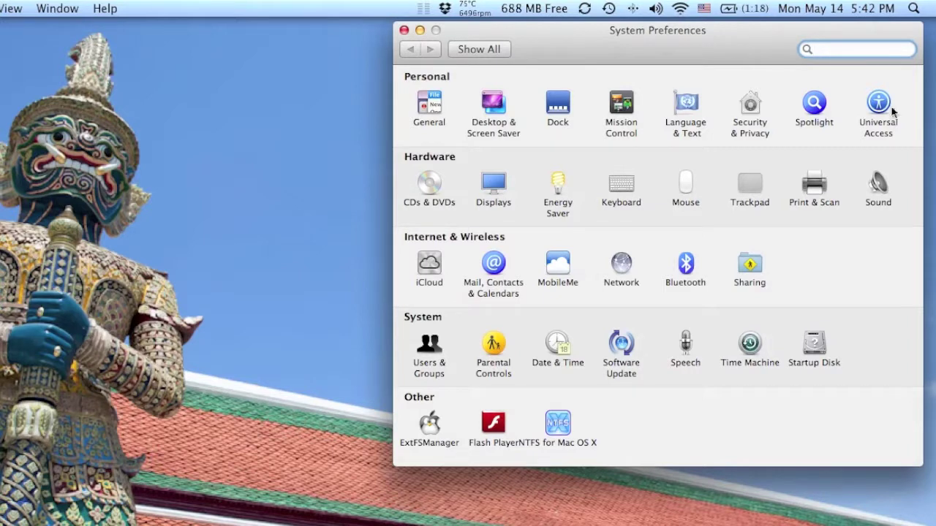
- Open the Sound preferences, preview the built-in alert sounds Hero, Morse and Ping, and select Glass as the alert sound
click(884, 190)
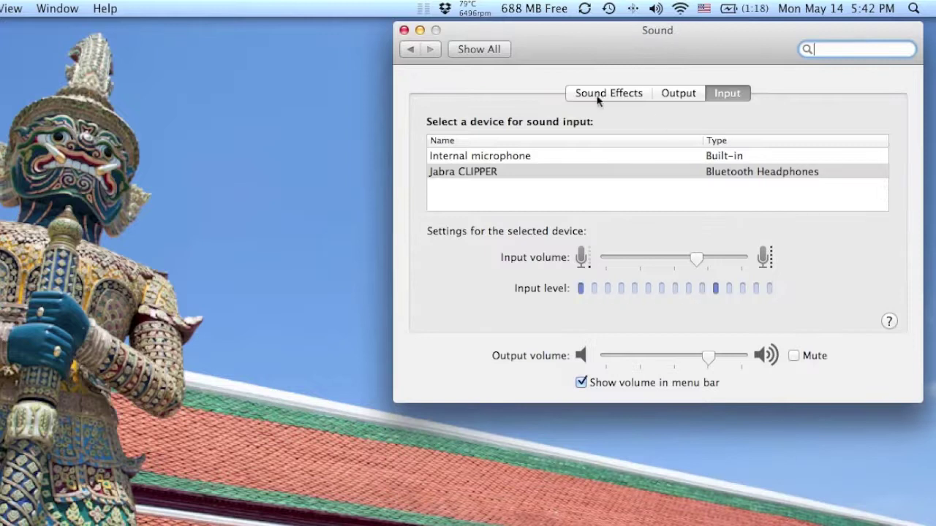
click(601, 96)
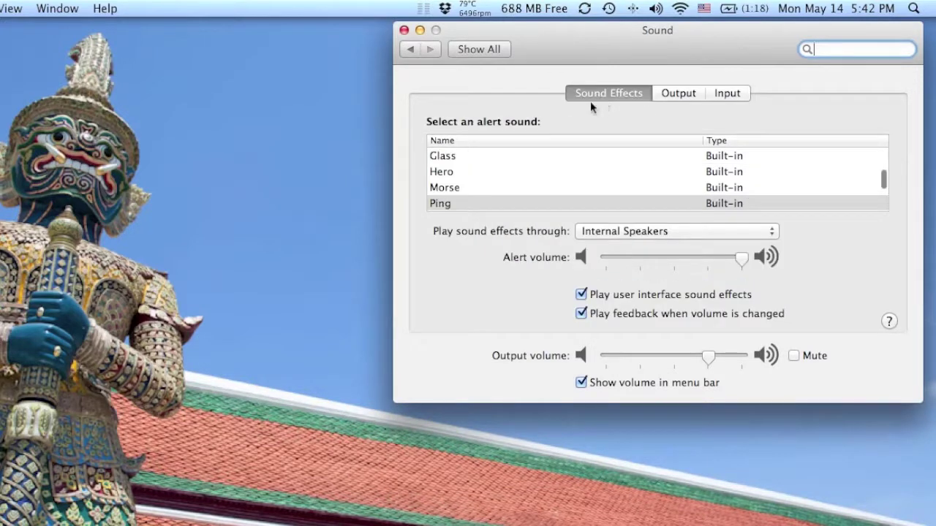
click(454, 171)
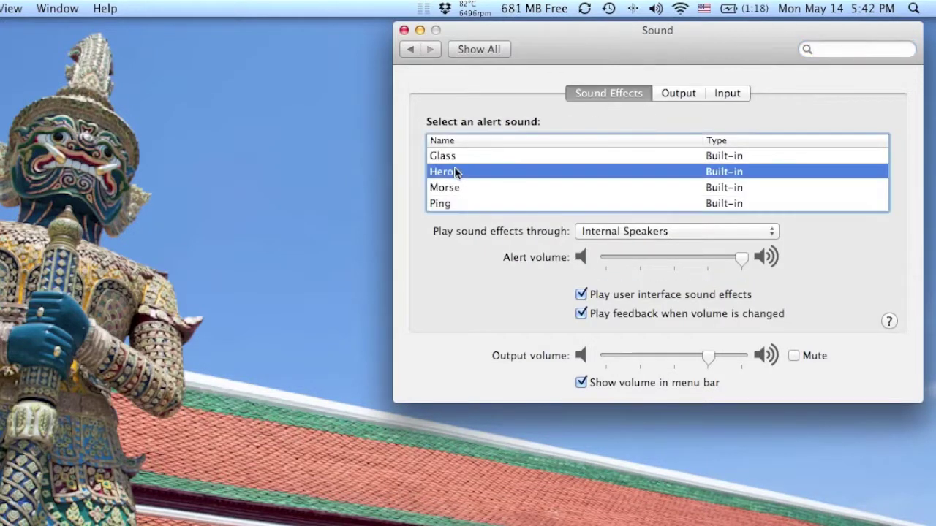
click(449, 160)
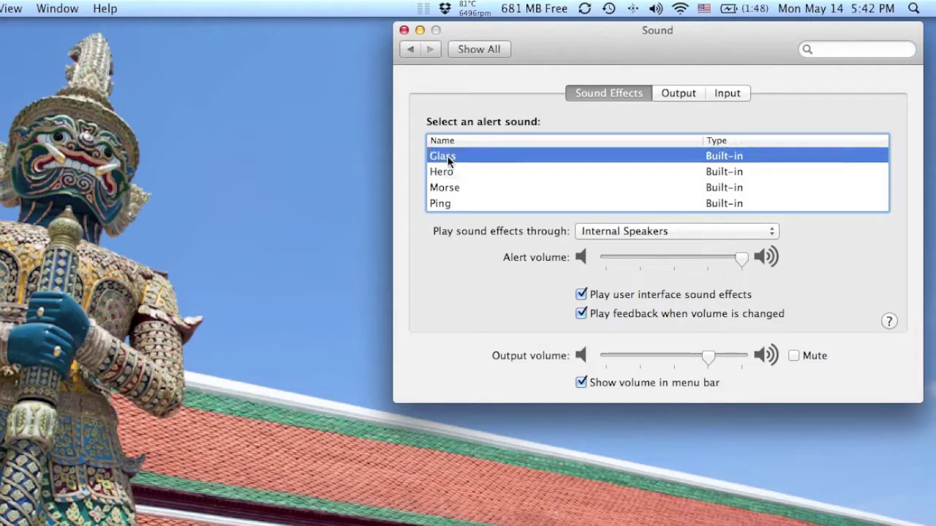
click(451, 177)
click(453, 188)
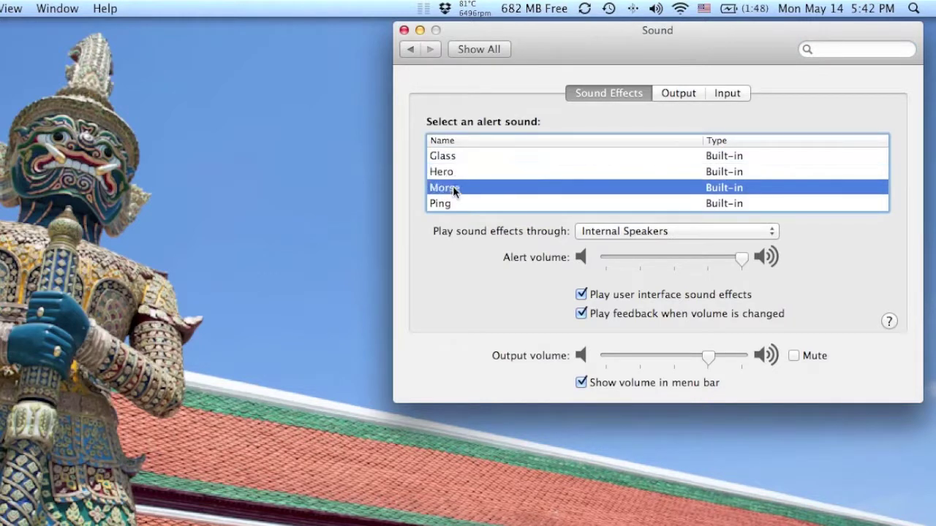
click(450, 172)
click(435, 156)
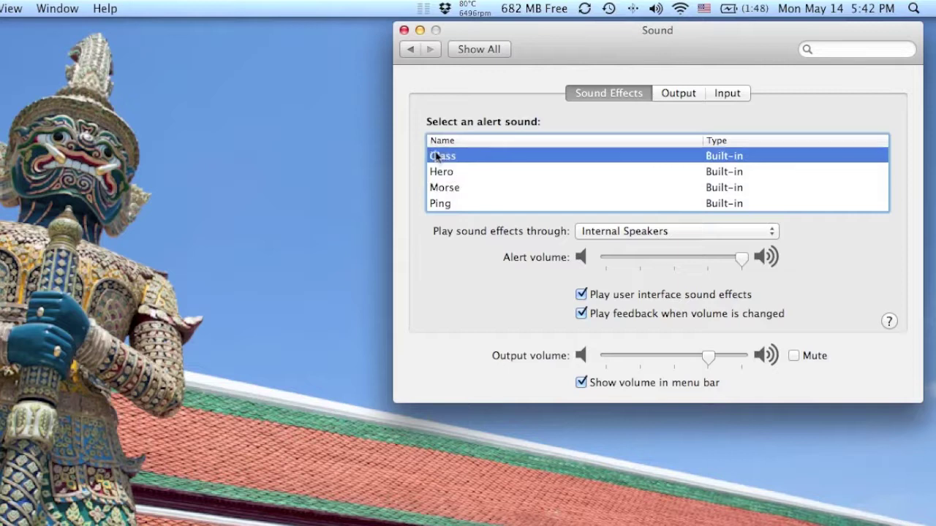
click(441, 206)
click(451, 188)
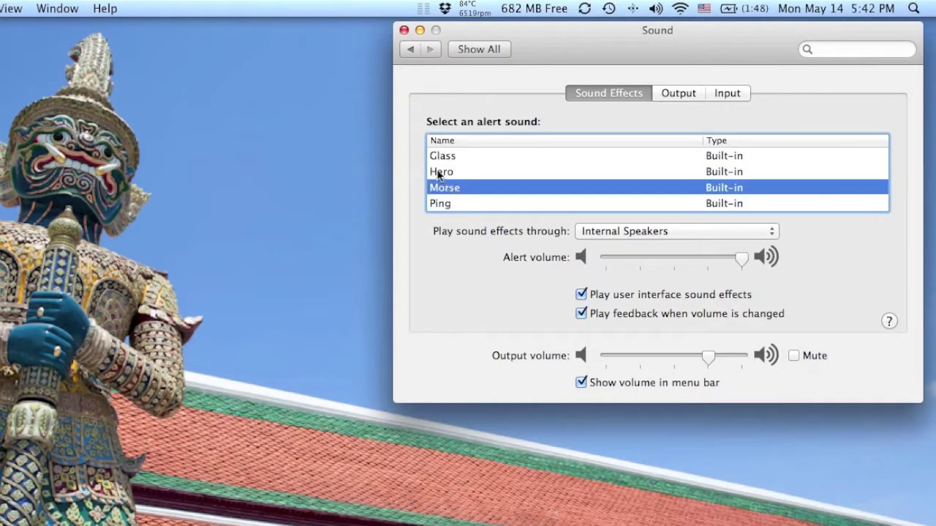
click(439, 172)
click(442, 157)
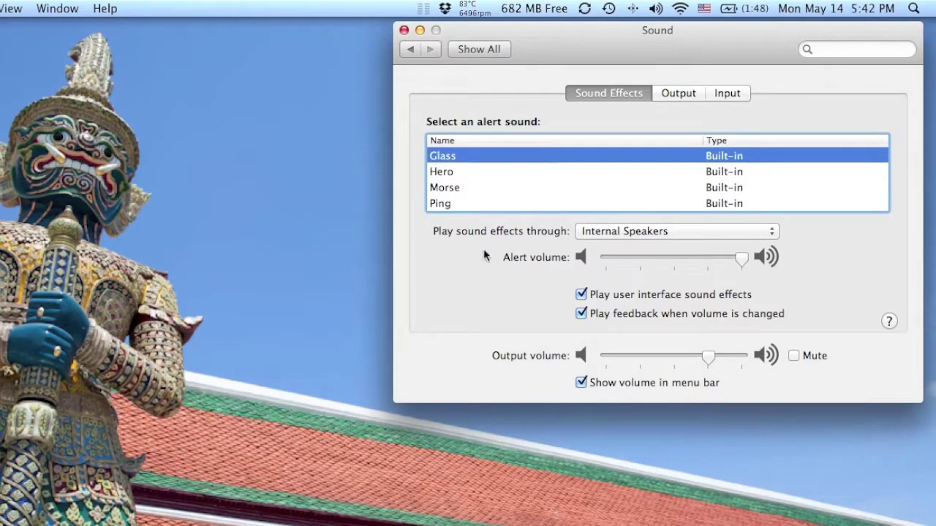
- Check the devices offered for playing sound effects and the range of the alert volume up to maximum
click(630, 231)
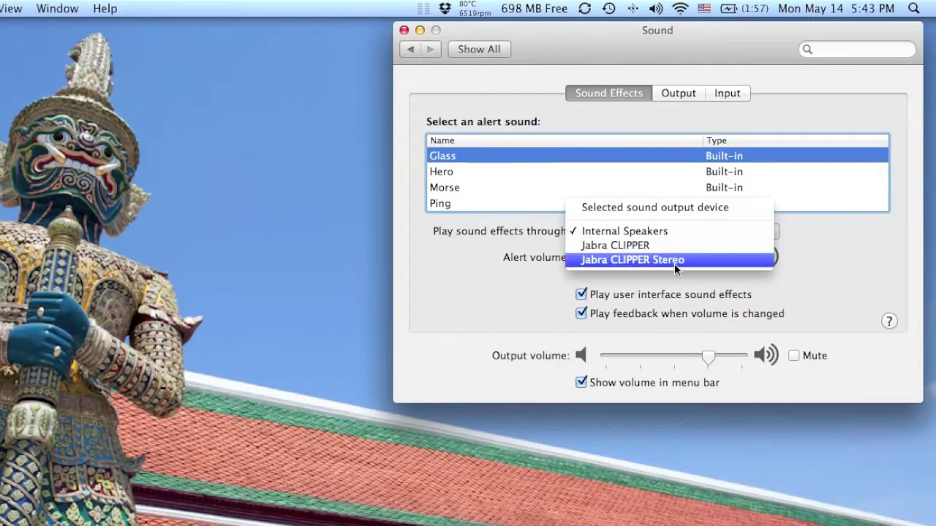
click(495, 291)
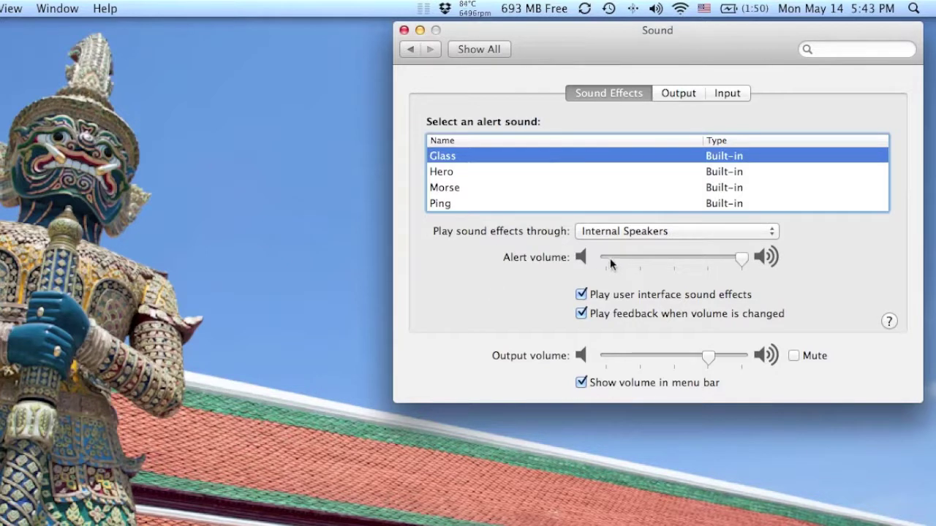
drag(607, 261, 745, 268)
- Lower the output volume several levels and raise it back to test the volume change feedback
key(XF86AudioLowerVolume)
key(XF86AudioLowerVolume)
key(XF86AudioLowerVolume)
key(XF86AudioLowerVolume)
key(XF86AudioRaiseVolume)
key(XF86AudioRaiseVolume)
key(XF86AudioRaiseVolume)
key(XF86AudioRaiseVolume)
key(XF86AudioRaiseVolume)
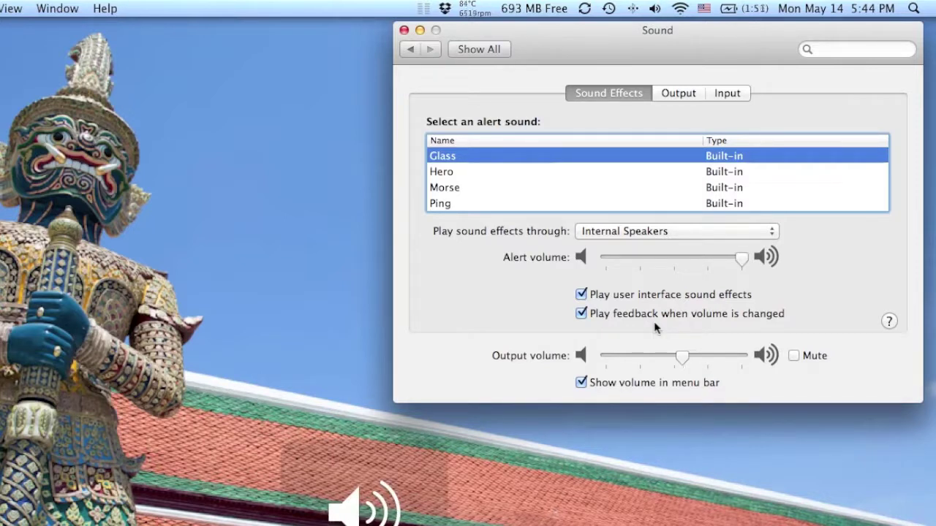
key(XF86AudioLowerVolume)
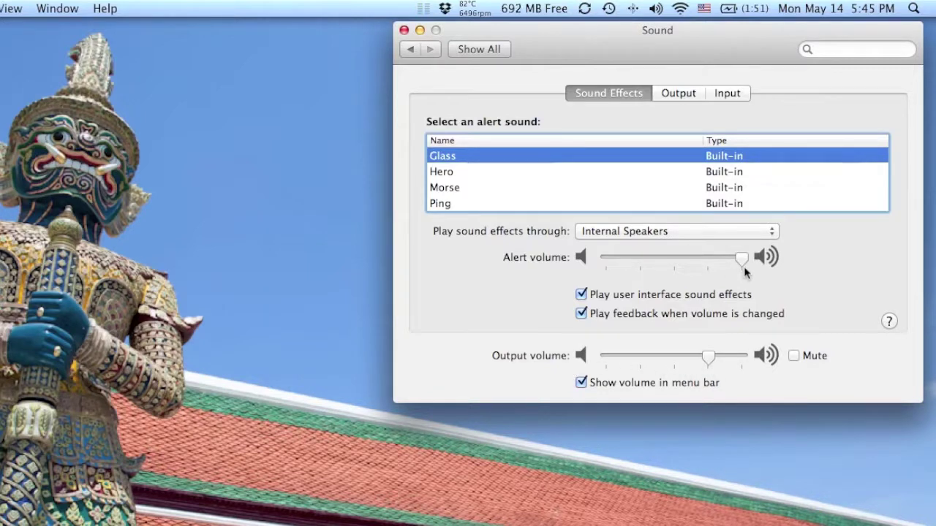
- Turn off the volume display in the menu bar and turn it back on
mouse_move(746, 271)
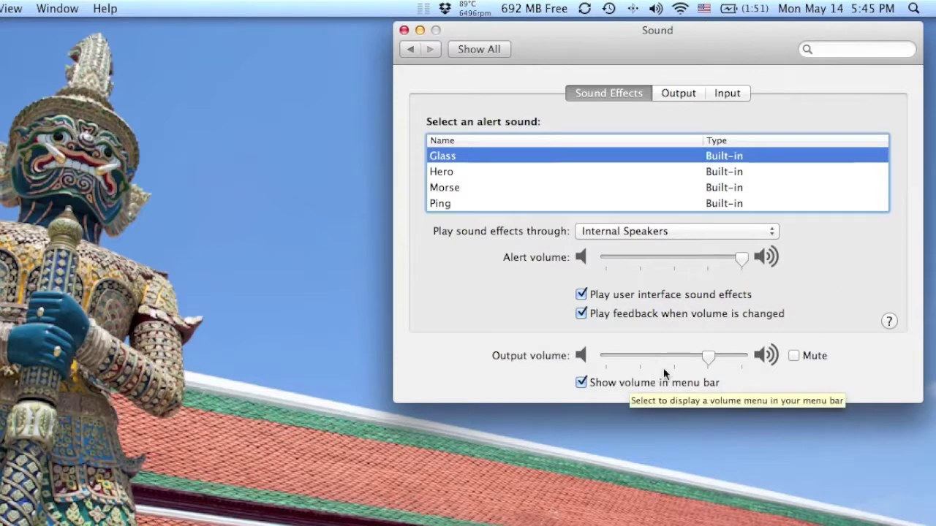
mouse_move(701, 372)
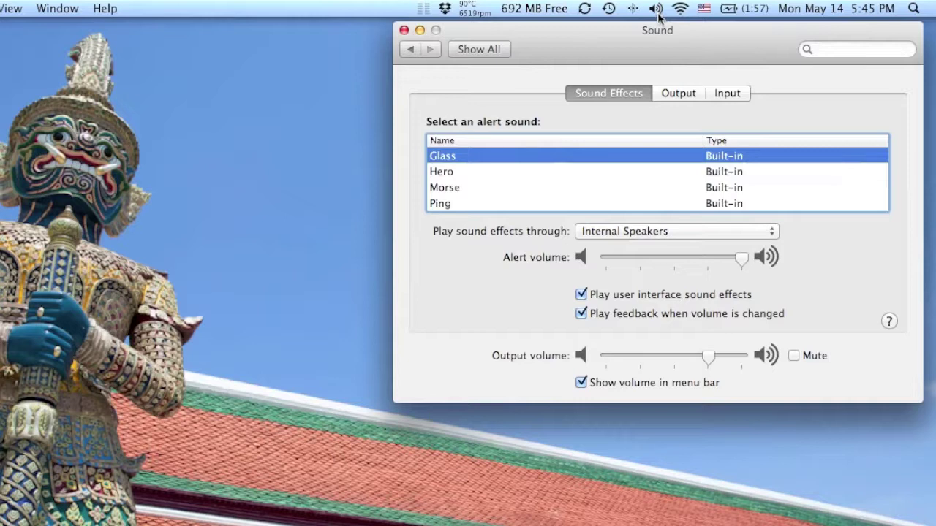
click(581, 383)
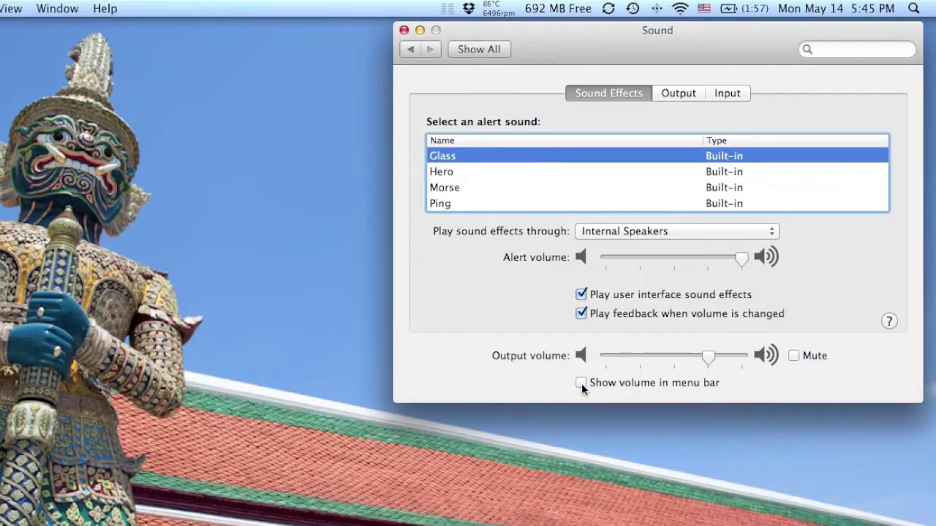
click(581, 383)
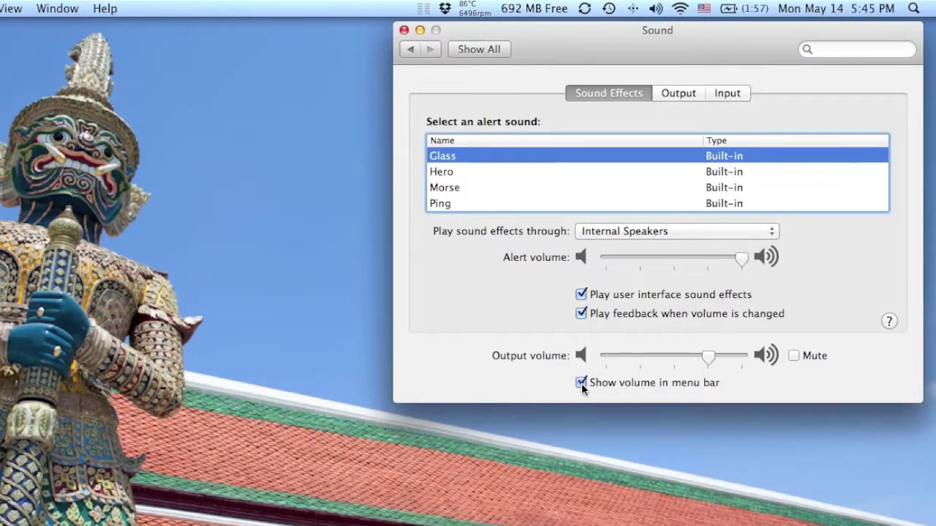
- View the volume slider offered by the menu bar's volume control and close it
click(655, 12)
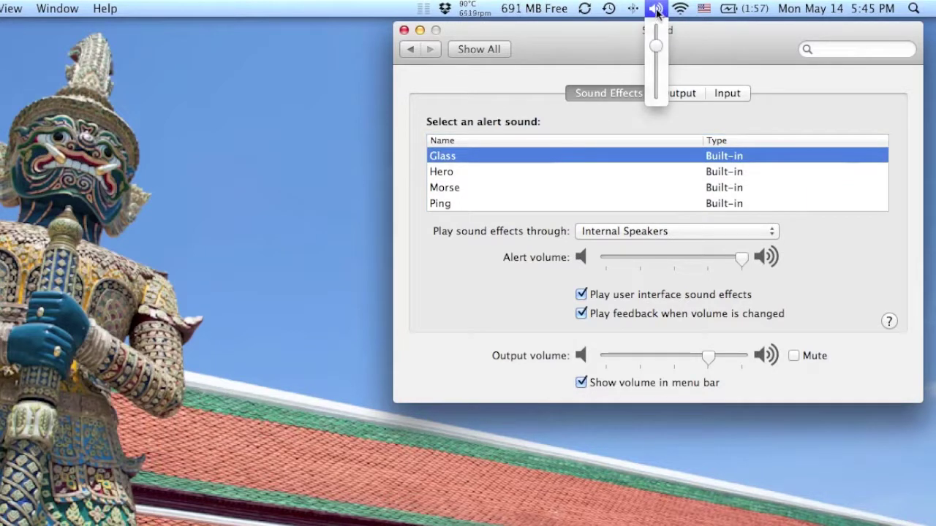
click(658, 11)
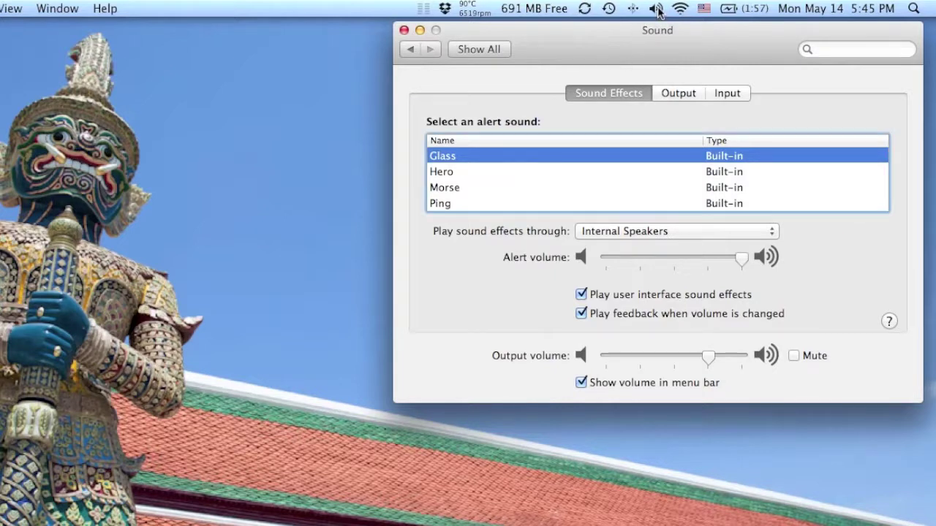
click(657, 11)
click(596, 49)
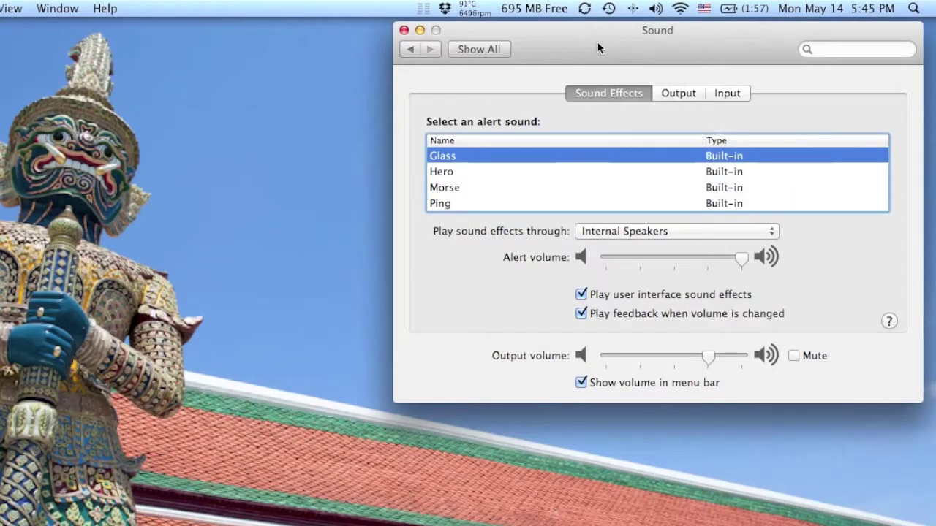
- Reduce the system output volume to a much lower level using the keyboard controls and restore it by the same amount
key(XF86AudioLowerVolume)
key(XF86AudioLowerVolume)
key(XF86AudioLowerVolume)
key(XF86AudioLowerVolume)
key(XF86AudioLowerVolume)
key(XF86AudioLowerVolume)
key(XF86AudioLowerVolume)
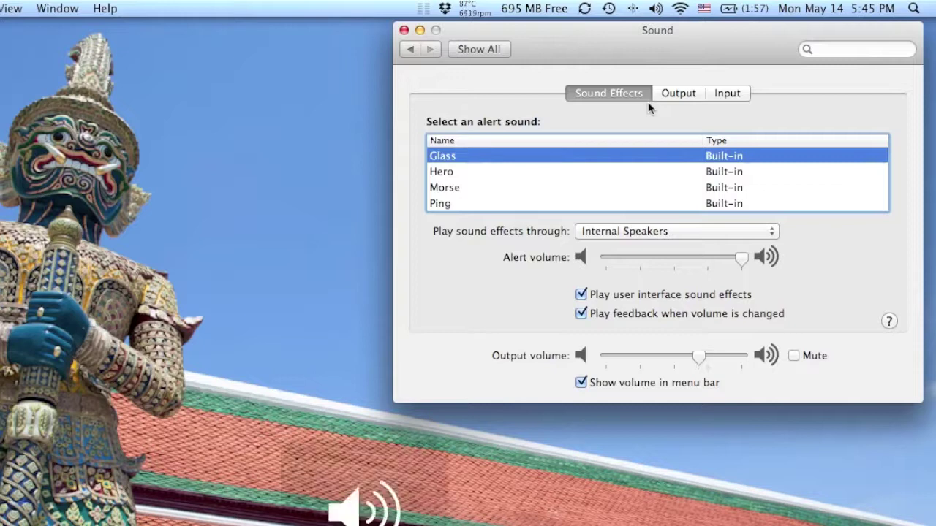
key(XF86AudioRaiseVolume)
key(XF86AudioRaiseVolume)
key(XF86AudioRaiseVolume)
key(XF86AudioRaiseVolume)
key(XF86AudioRaiseVolume)
key(XF86AudioRaiseVolume)
key(XF86AudioRaiseVolume)
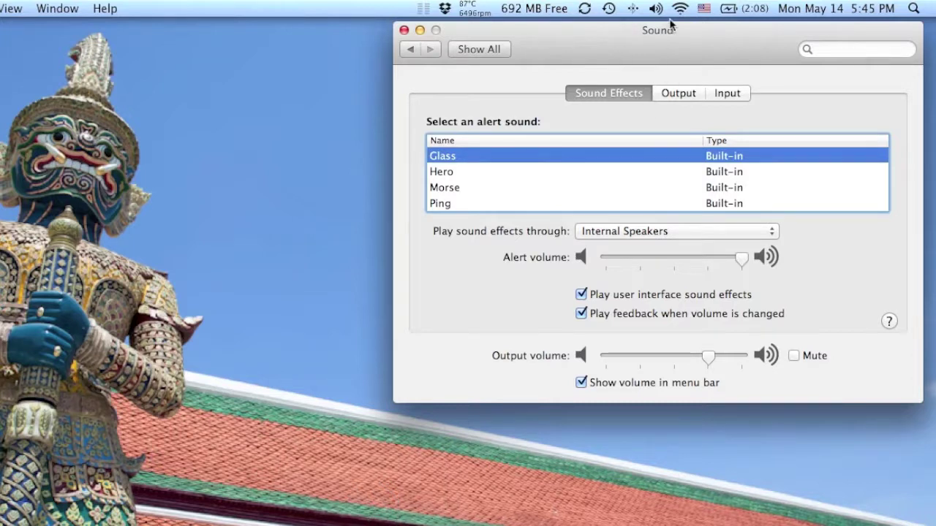
- Examine the sound output device settings and the sound input device settings, and return to the overview of all preferences
click(678, 93)
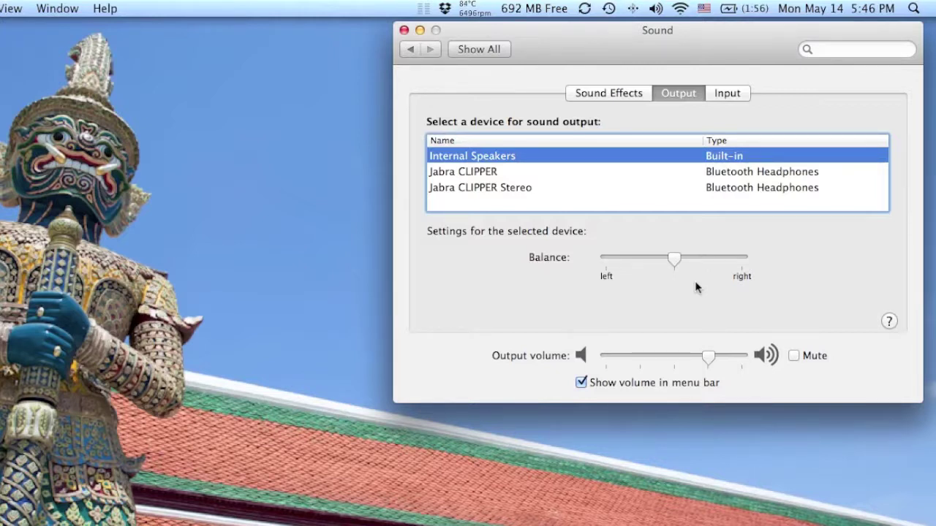
click(731, 99)
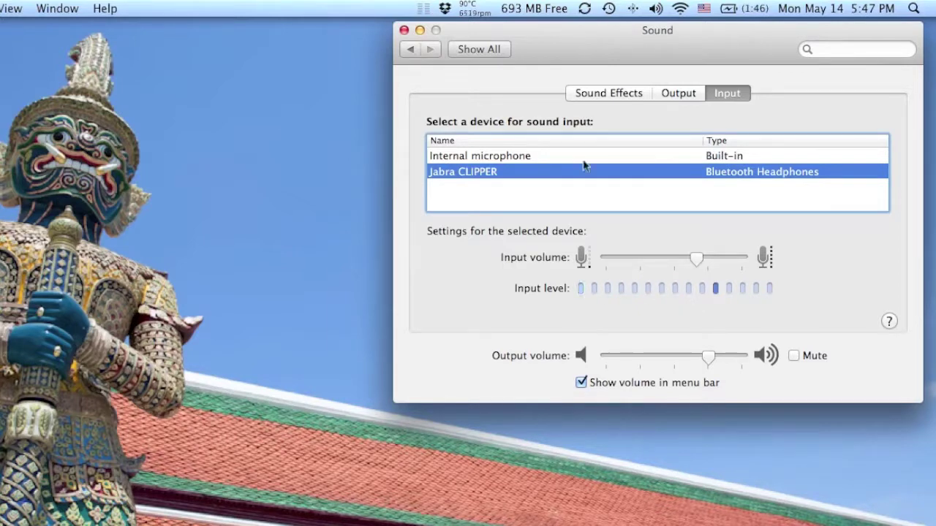
click(413, 51)
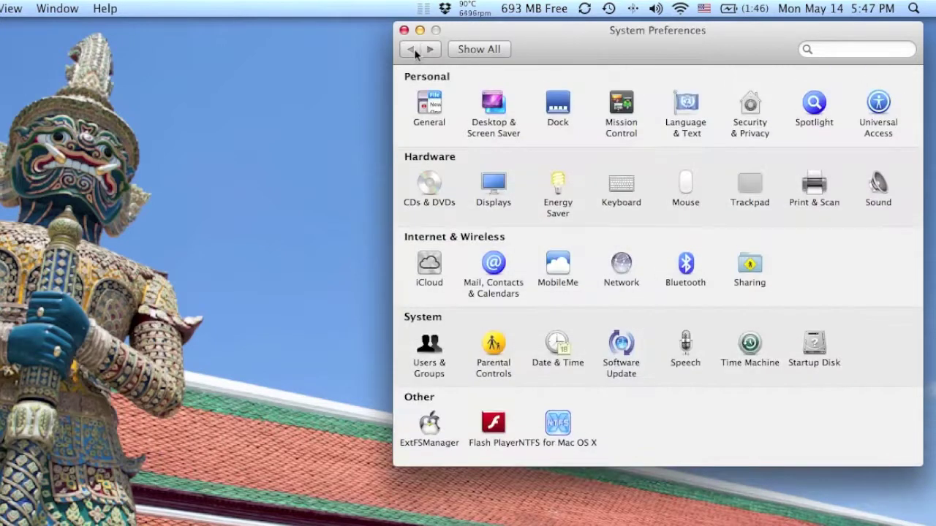
- Open the iCloud preferences and view the account details, leaving them without saving
click(428, 267)
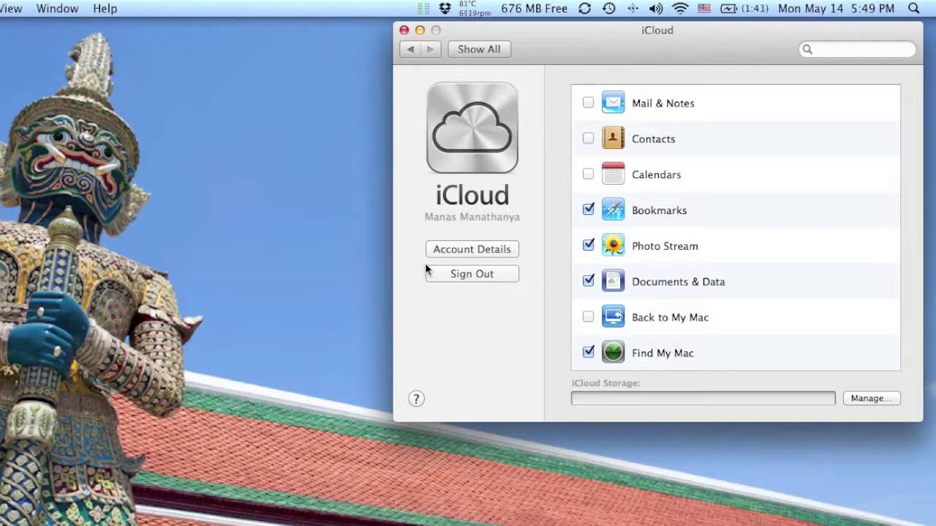
click(466, 249)
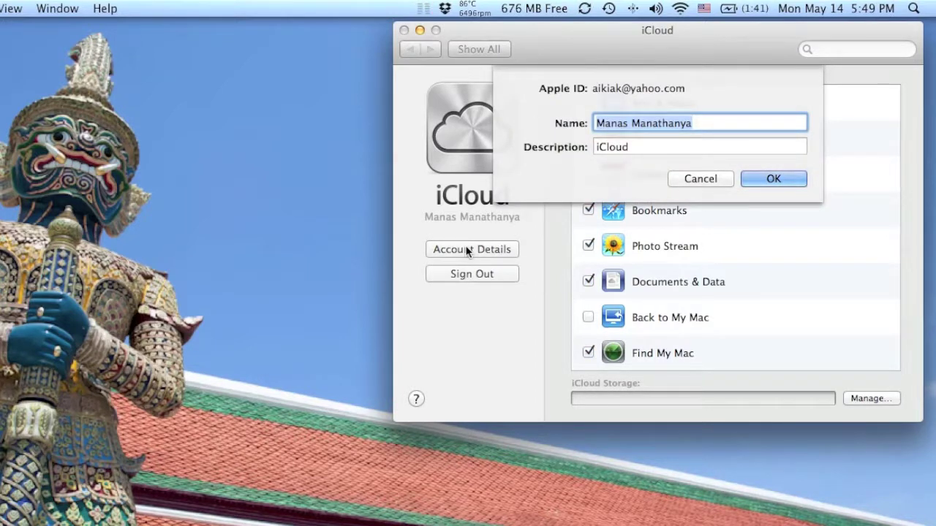
click(691, 182)
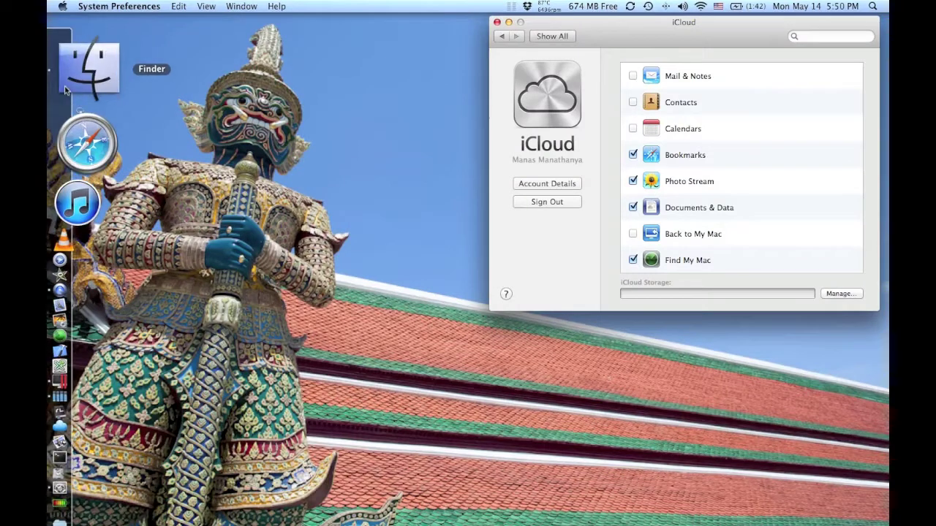
- Switch to Finder and connect to the server vnc://192.168.11.100, accepting the connection without Screen Sharing encryption
click(69, 74)
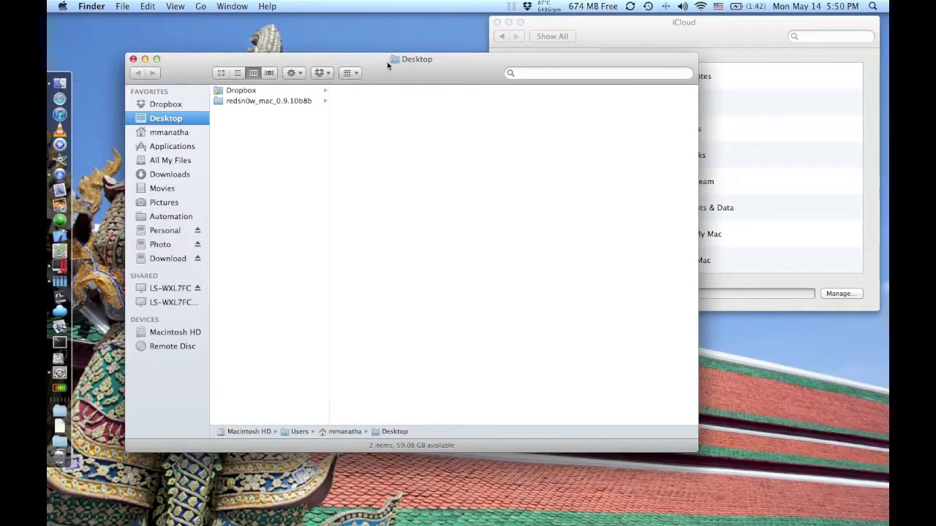
click(200, 6)
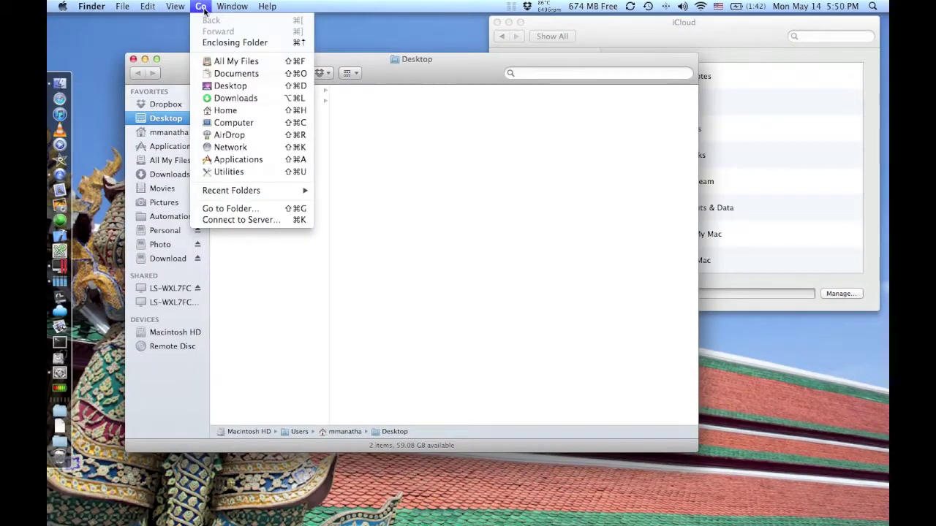
click(242, 221)
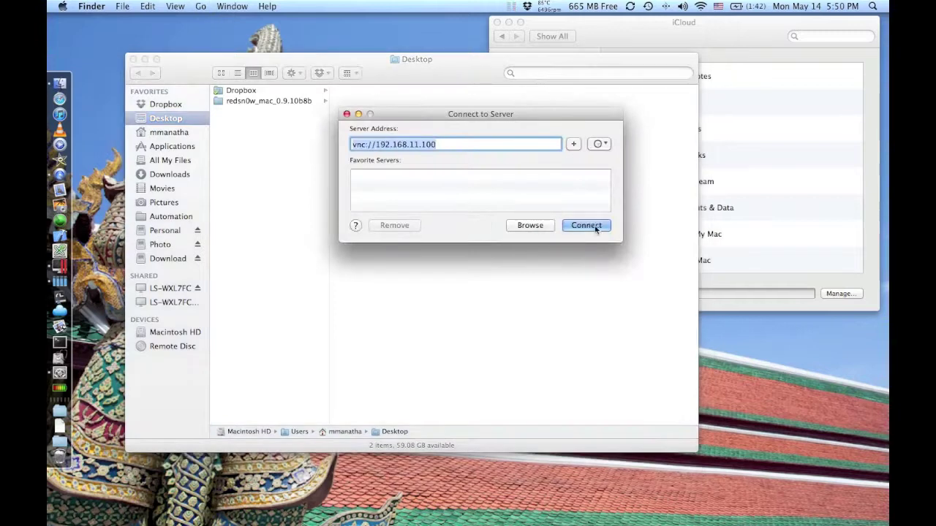
click(597, 226)
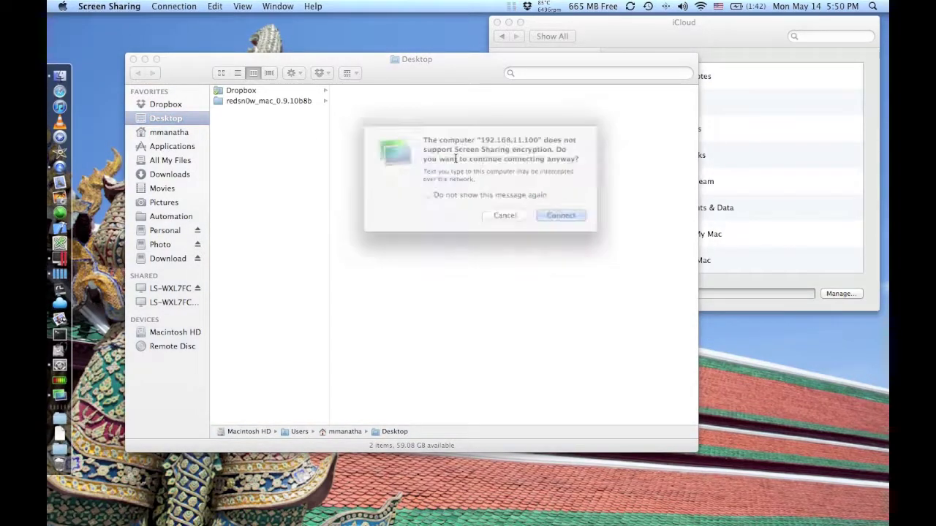
click(562, 220)
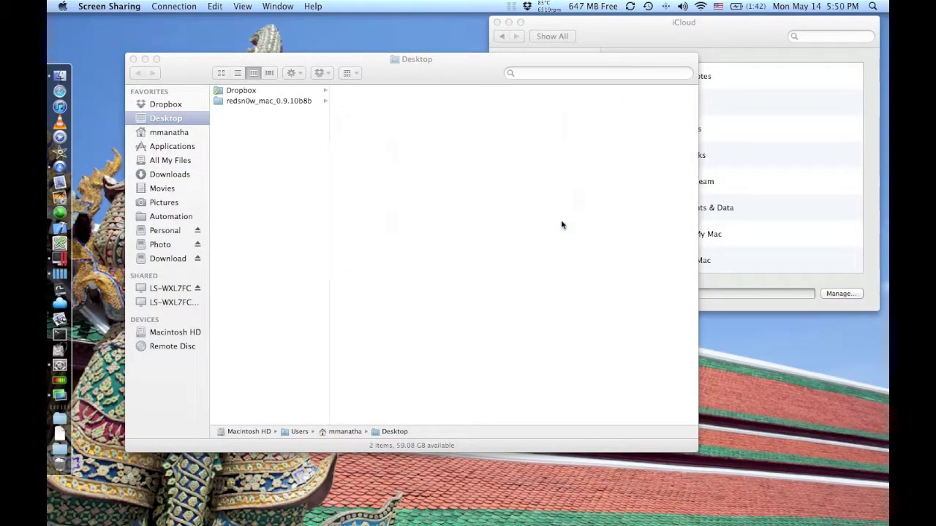
- Enter the screen sharing password to connect, and move the shared iPhone window nearer to the Dock
text(••••••)
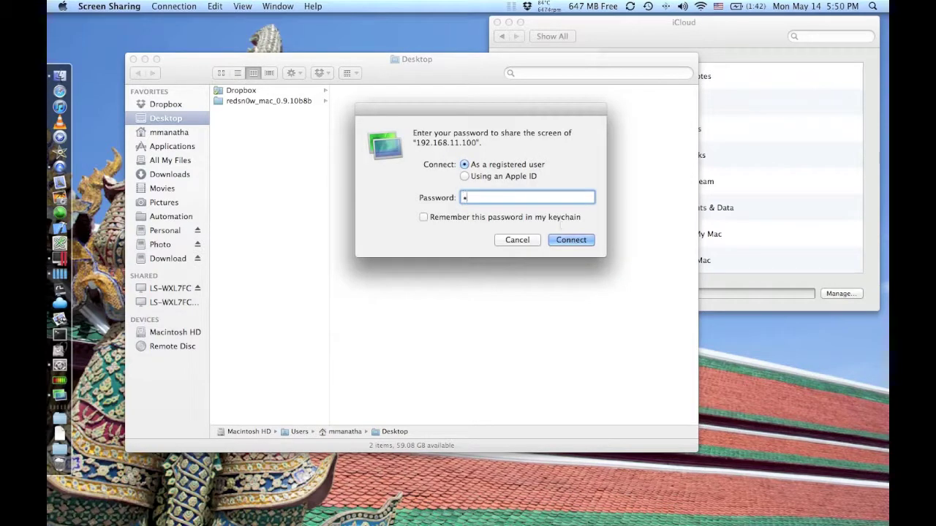
text(••••••)
key(Return)
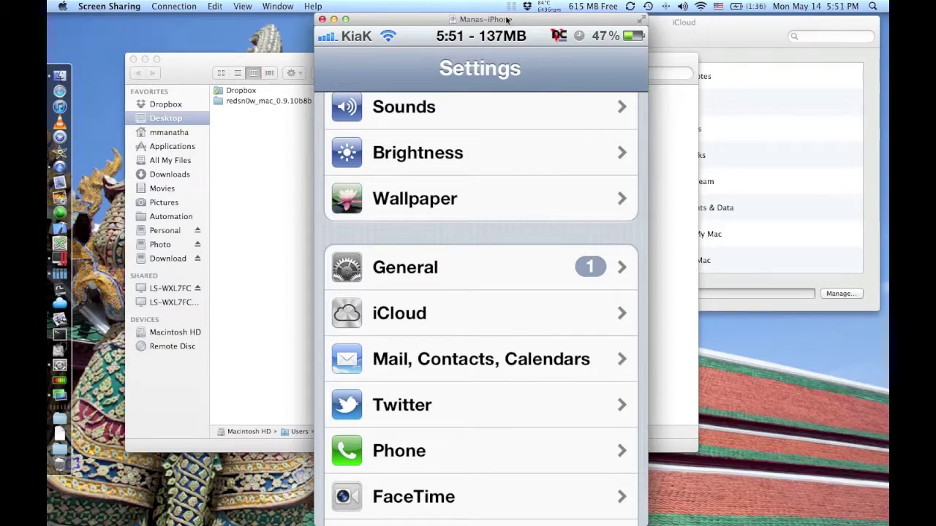
drag(506, 20, 341, 20)
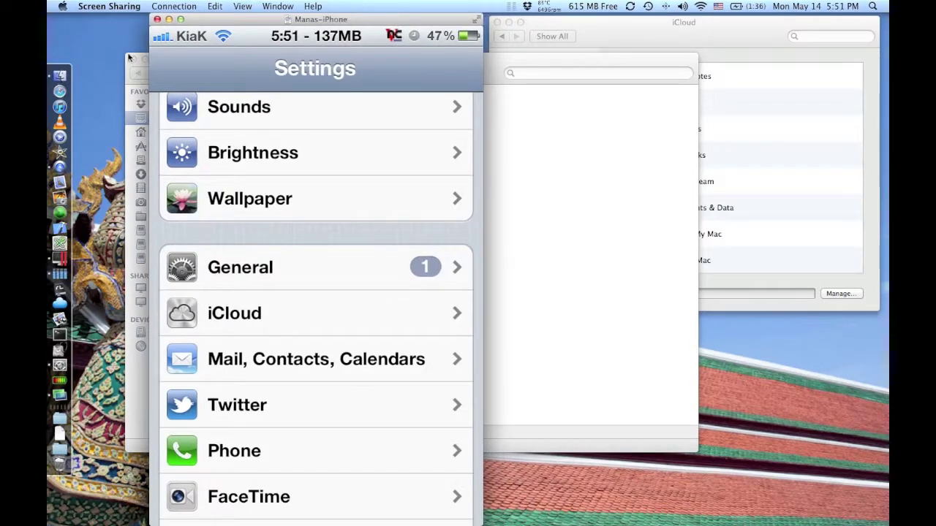
- Bring the Mac's iCloud preferences forward, and open the iPhone's iCloud settings in the shared screen to examine the synced services
drag(483, 249, 688, 353)
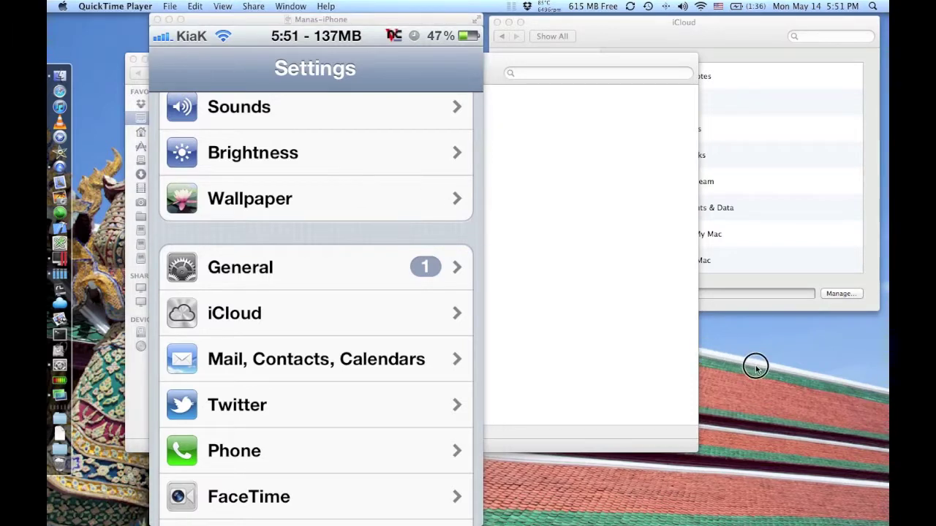
click(749, 35)
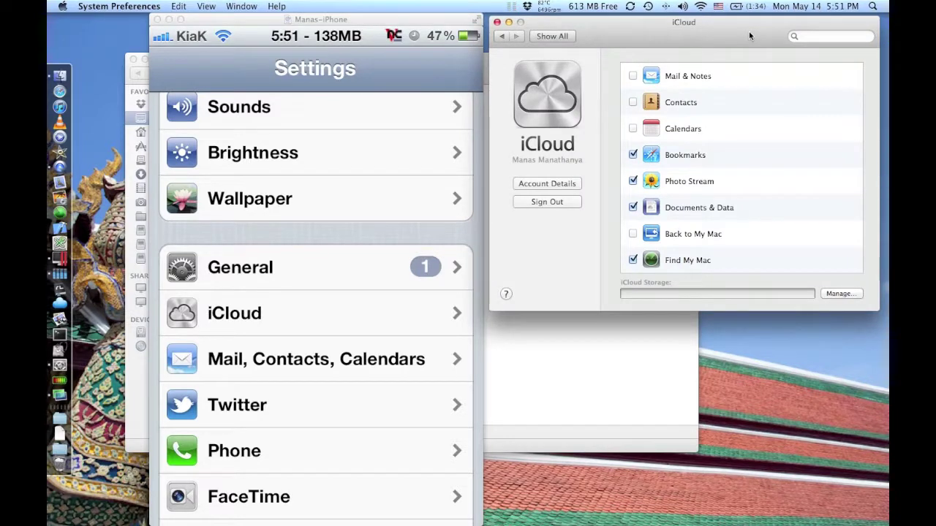
click(314, 318)
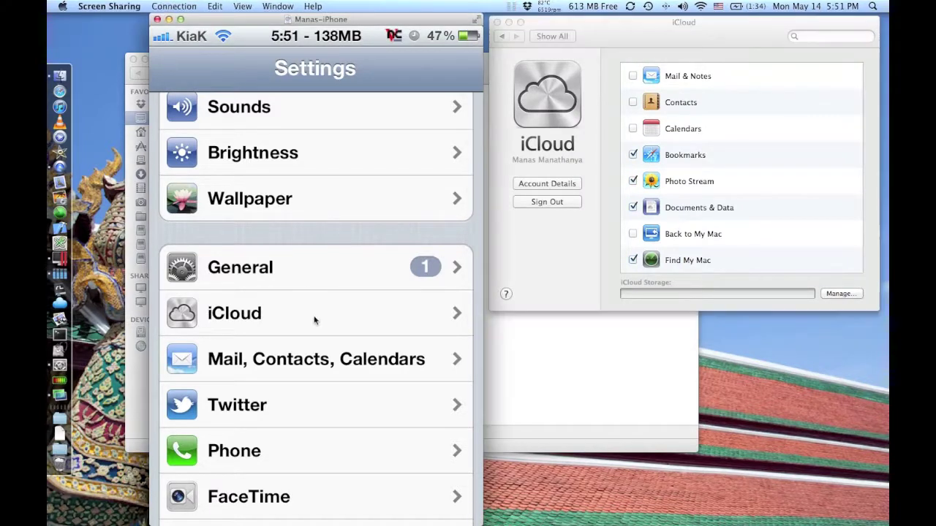
click(315, 319)
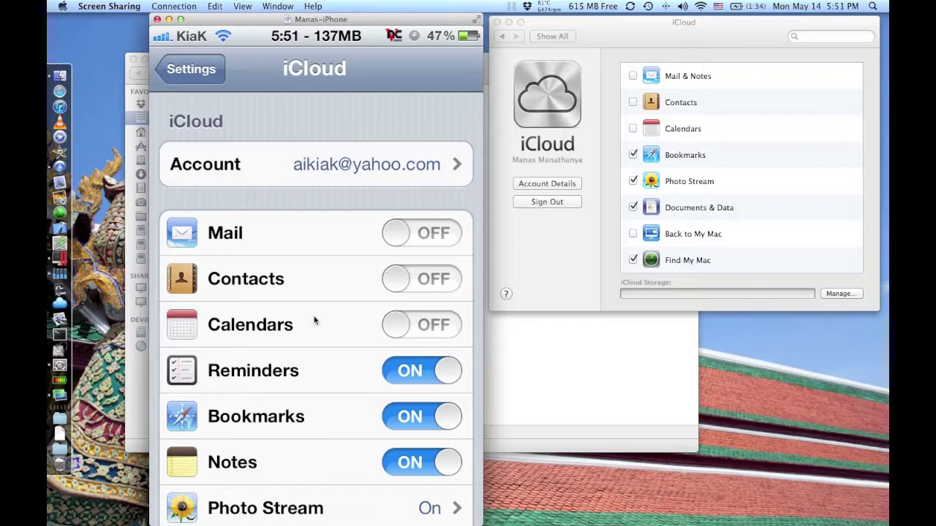
scroll(314, 320, down, 4)
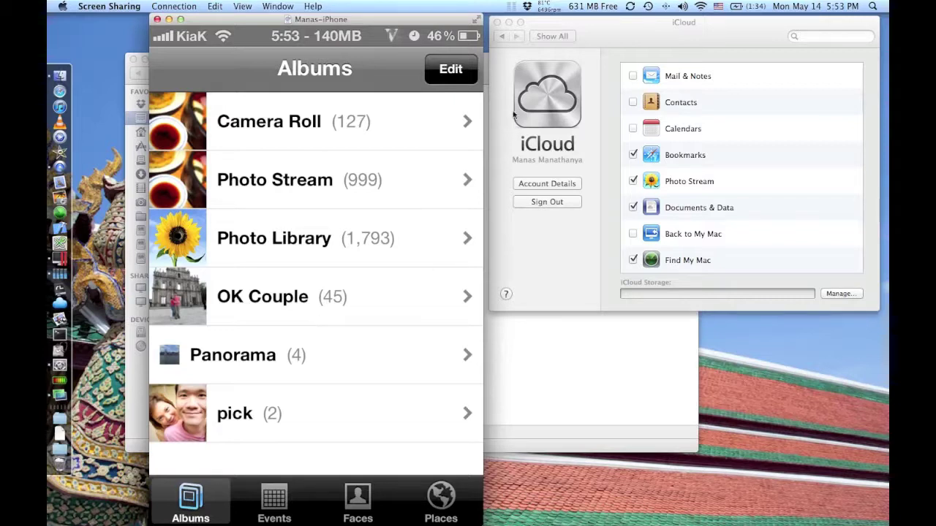
- Return System Preferences to the overview of all preferences, and close the iPhone's Screen Sharing connection
click(641, 22)
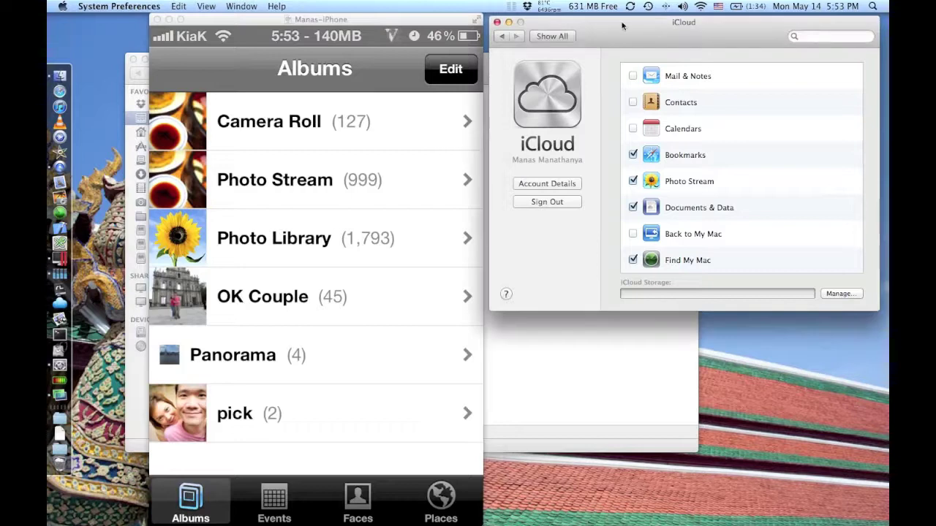
click(564, 37)
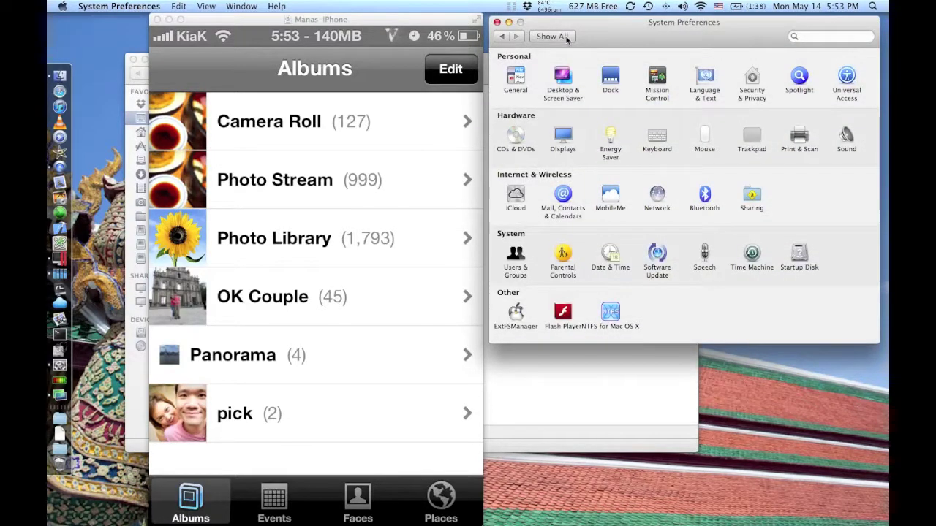
click(359, 19)
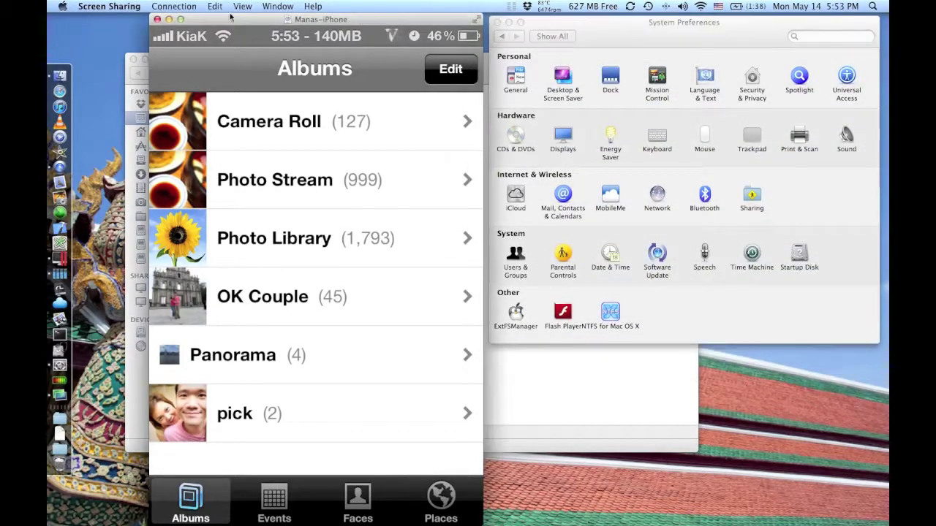
click(128, 7)
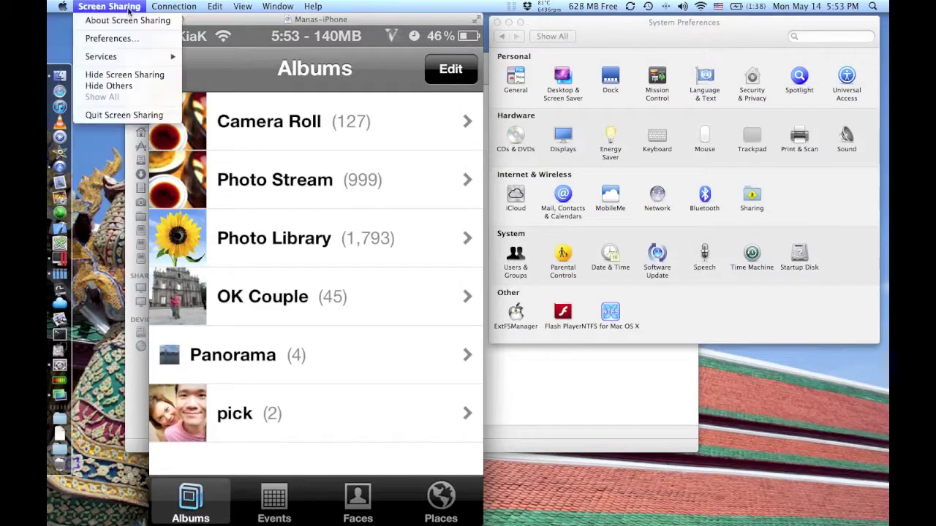
mouse_move(164, 9)
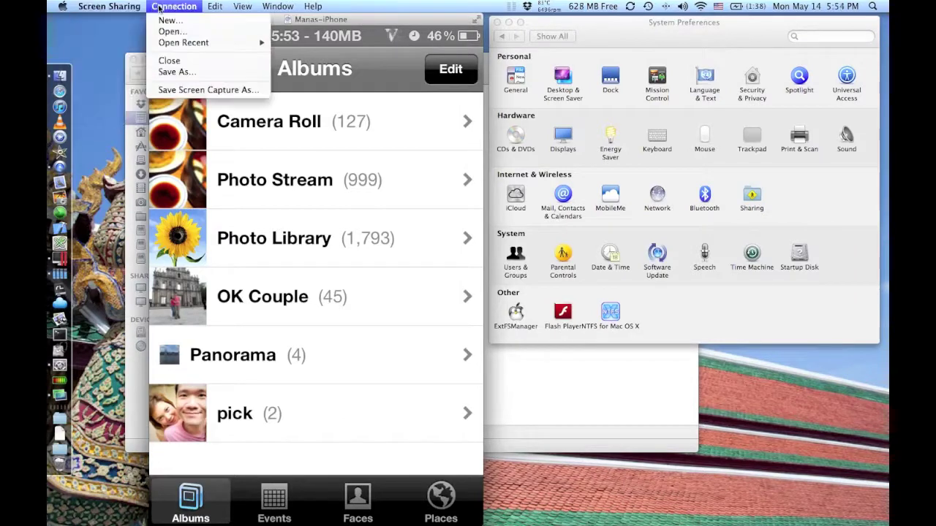
click(196, 63)
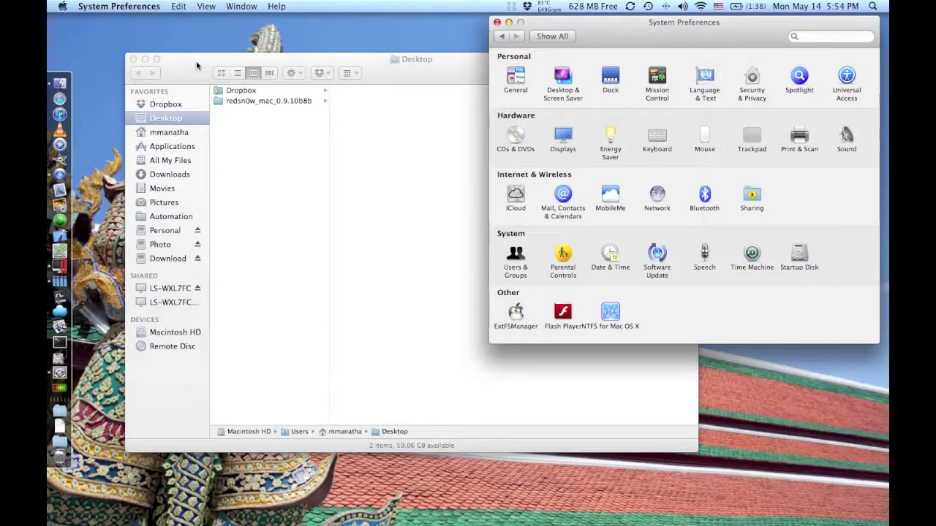